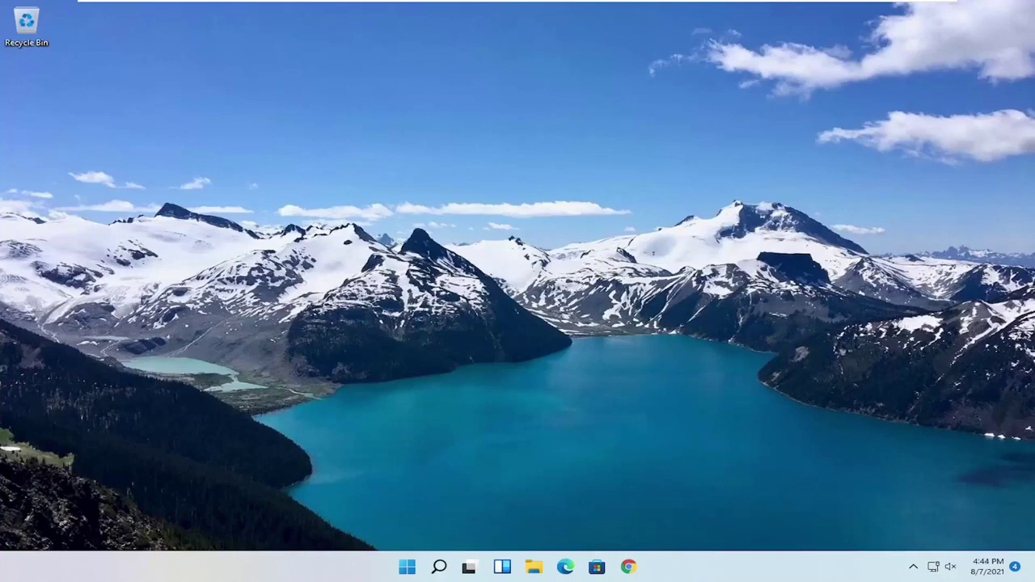
Launch the Local Group Policy Editor from a Start menu search for 'group policy'
{"action": "left_click", "coordinate": [440, 567]}
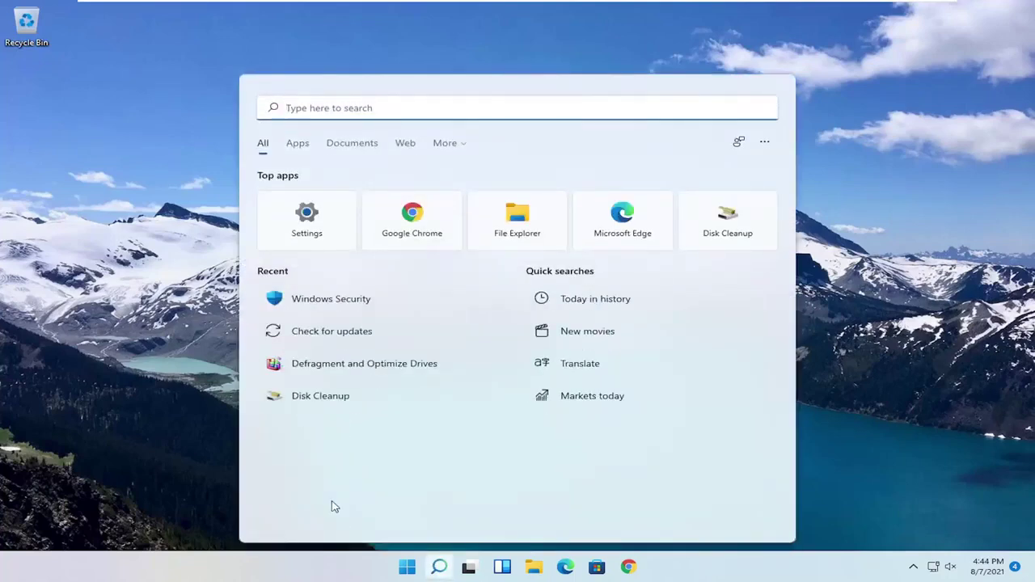
{"action": "type", "text": "group policy"}
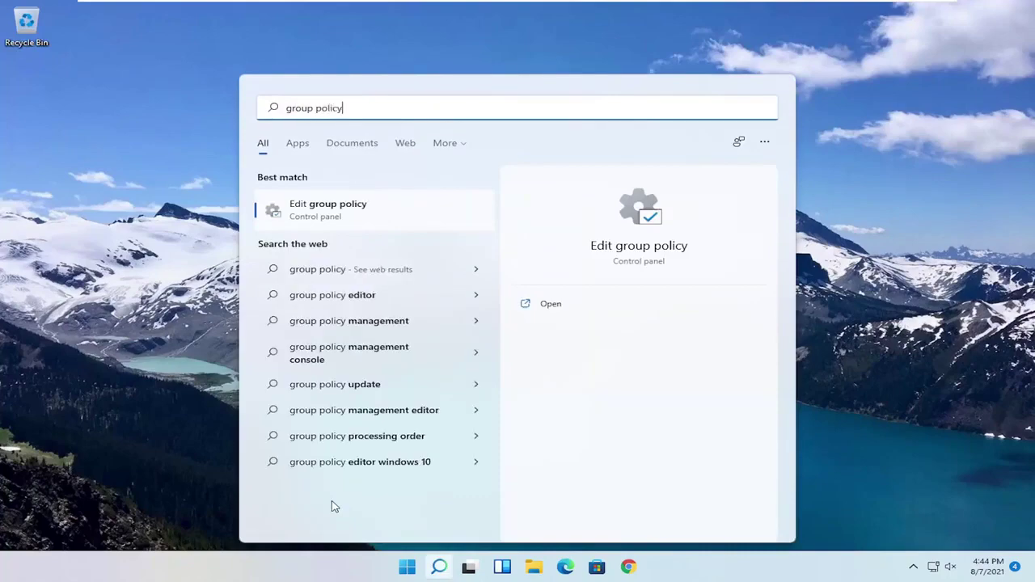
{"action": "left_click", "coordinate": [307, 208]}
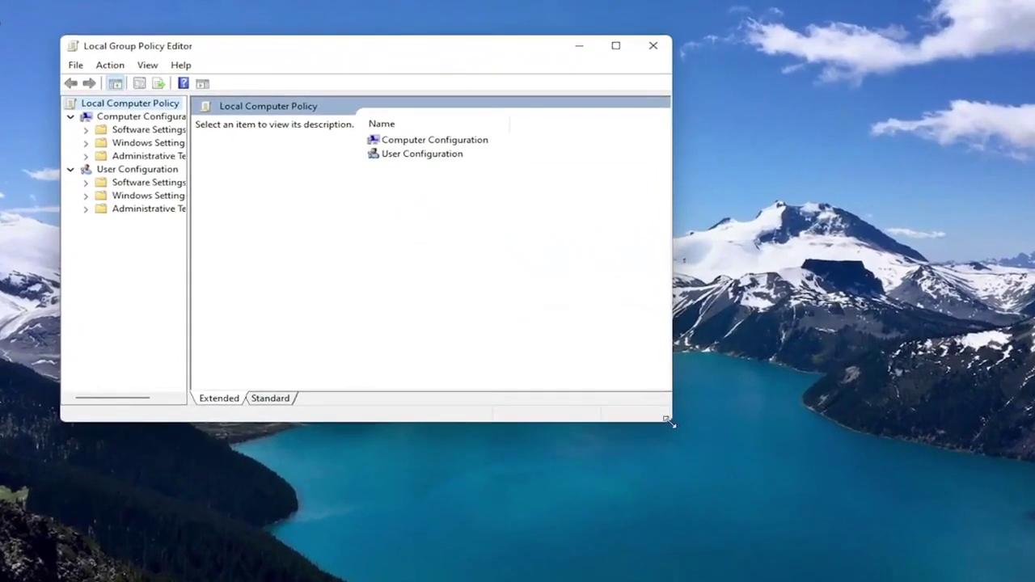
Enlarge and reposition the editor window and widen the policy tree pane
{"action": "left_click_drag", "start_coordinate": [669, 422], "coordinate": [839, 518]}
{"action": "left_click_drag", "start_coordinate": [188, 287], "coordinate": [269, 291]}
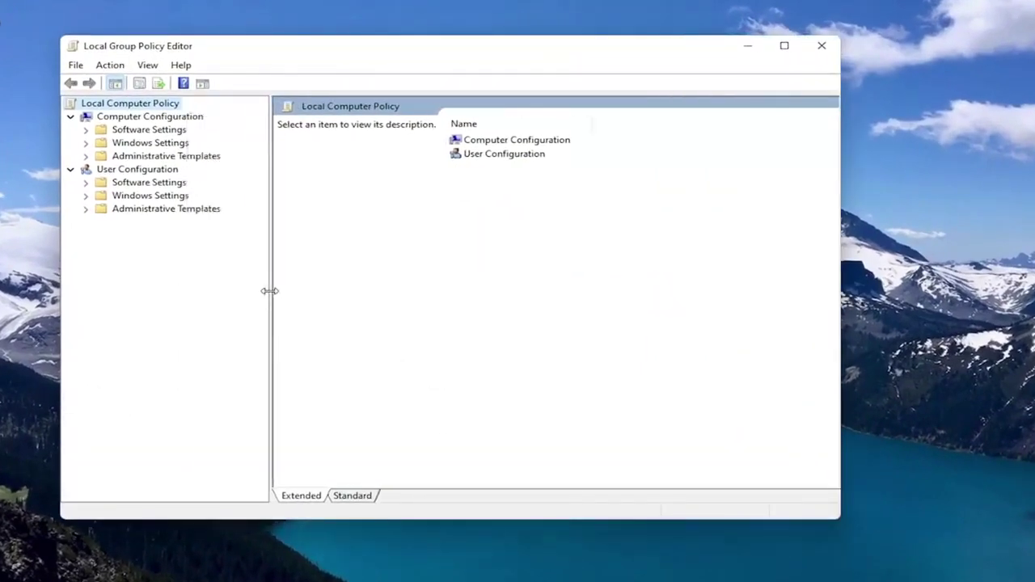
{"action": "left_click_drag", "start_coordinate": [340, 50], "coordinate": [419, 51]}
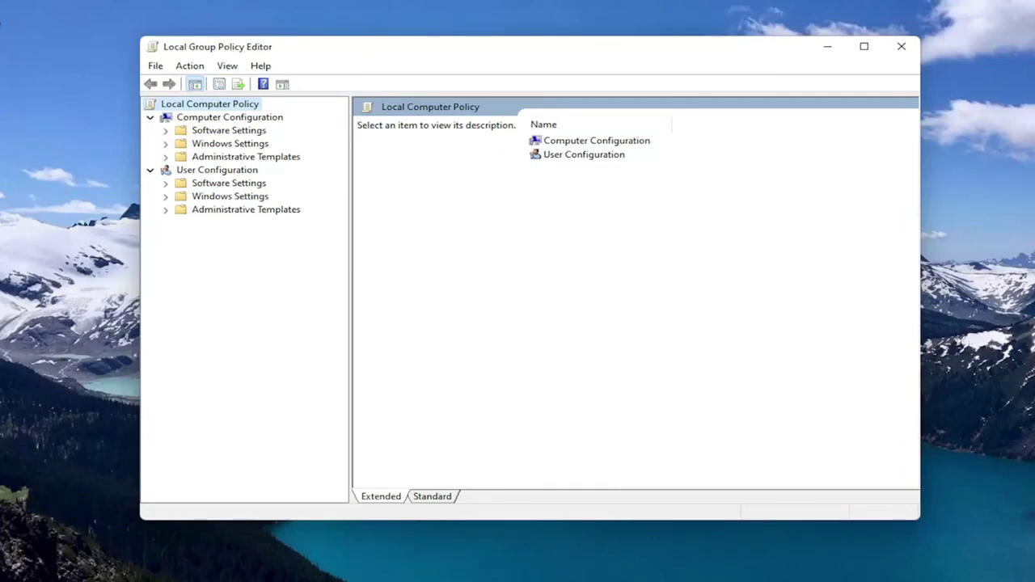
Expand Computer Configuration > Administrative Templates > Windows Components > Microsoft Defender Antivirus to list its policies
{"action": "left_click", "coordinate": [214, 119]}
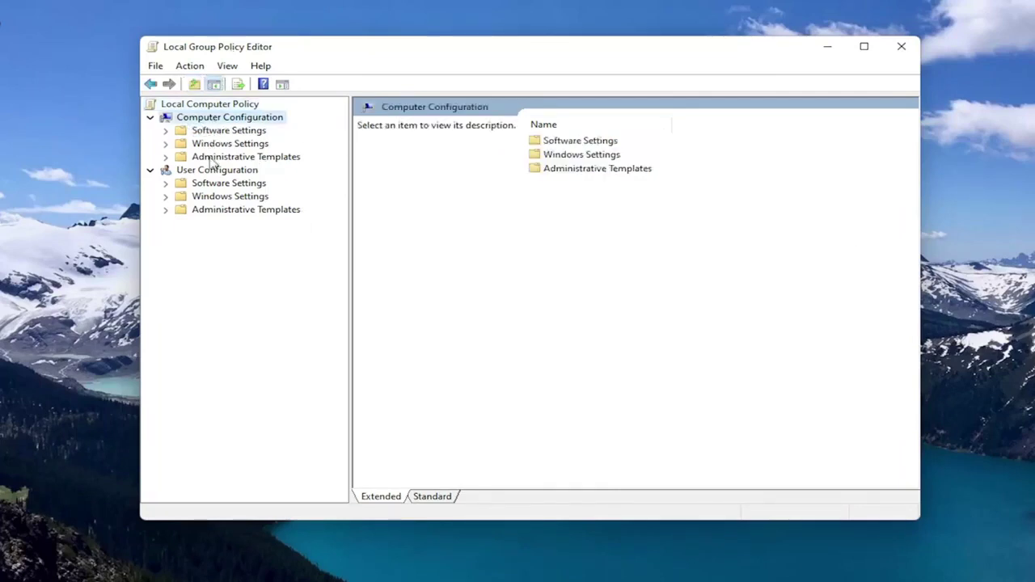
{"action": "left_click", "coordinate": [213, 158]}
{"action": "double_click", "coordinate": [212, 158]}
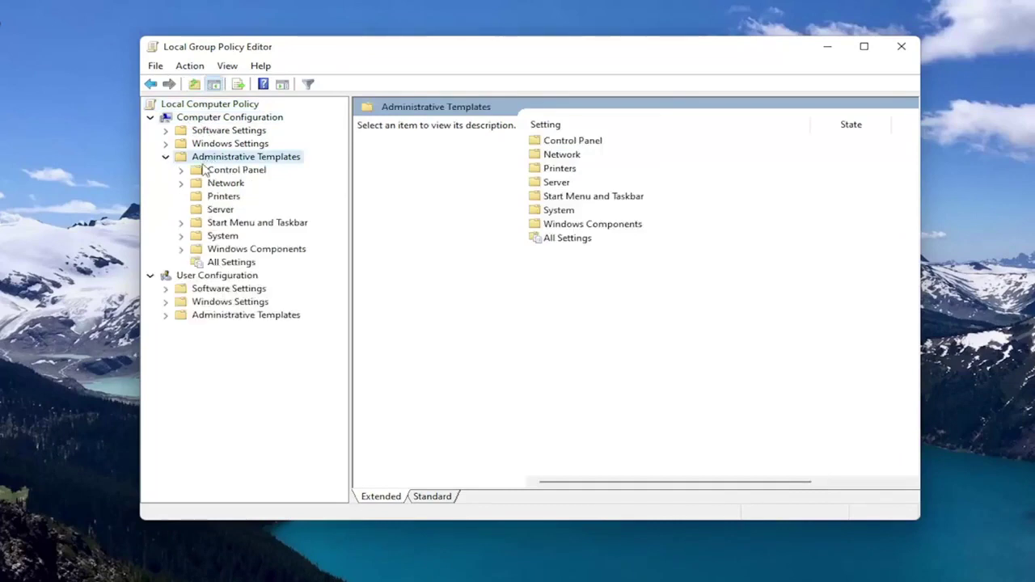
{"action": "left_click", "coordinate": [229, 251]}
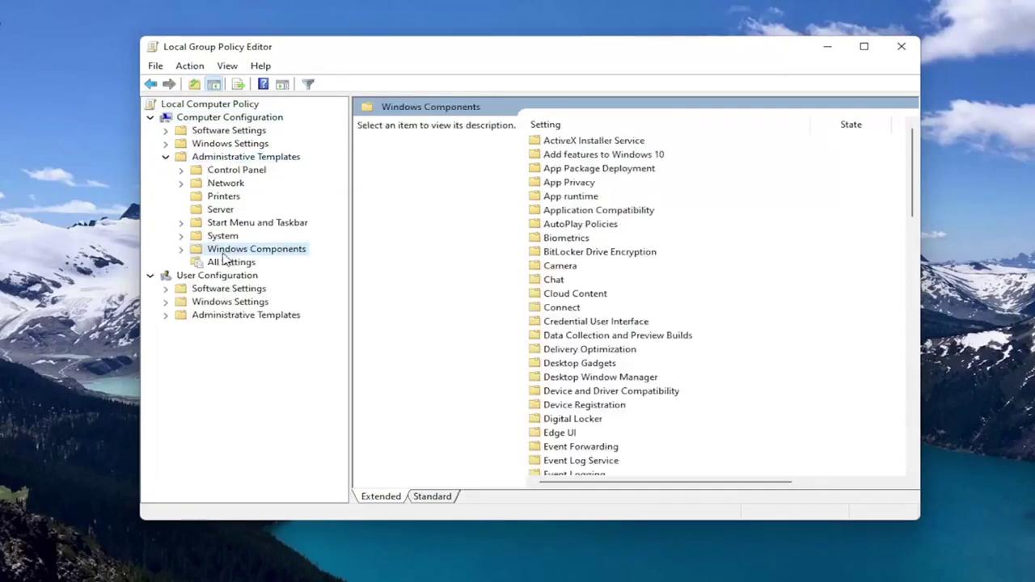
{"action": "double_click", "coordinate": [233, 252]}
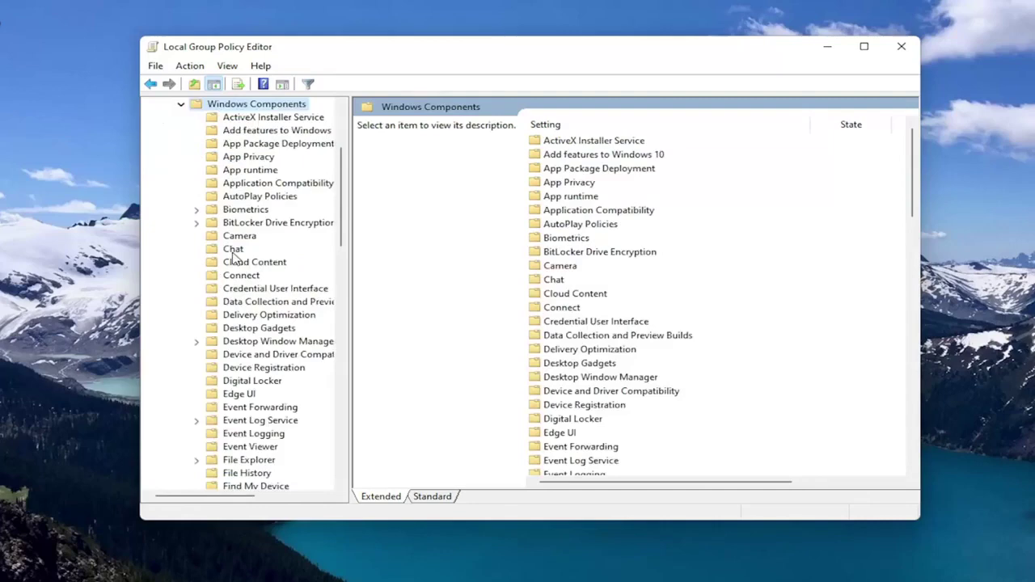
{"action": "scroll", "coordinate": [279, 331], "scroll_direction": "down", "scroll_amount": 8}
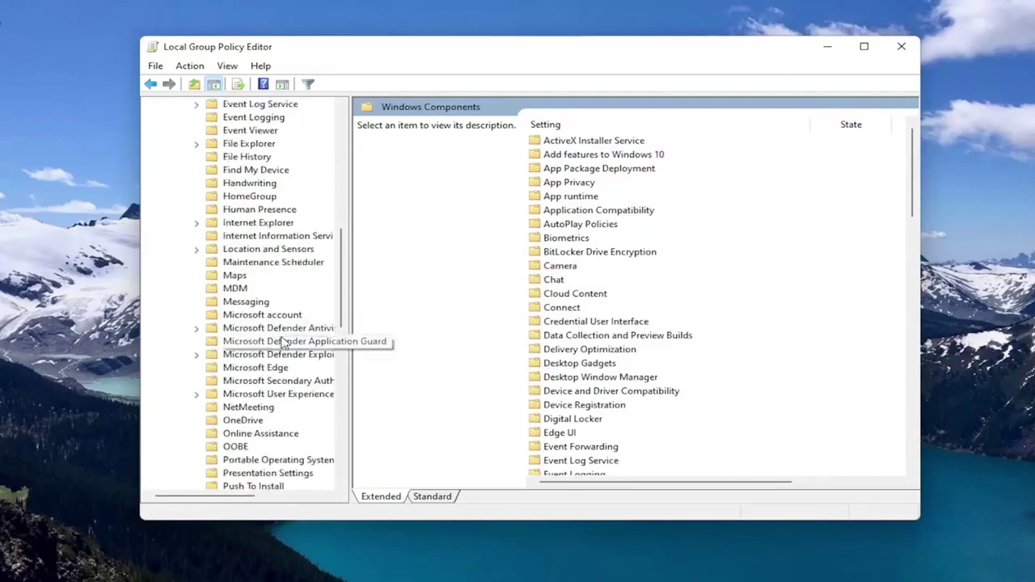
{"action": "scroll", "coordinate": [285, 343], "scroll_direction": "down", "scroll_amount": 6}
{"action": "scroll", "coordinate": [284, 344], "scroll_direction": "up", "scroll_amount": 5}
{"action": "left_click", "coordinate": [259, 289]}
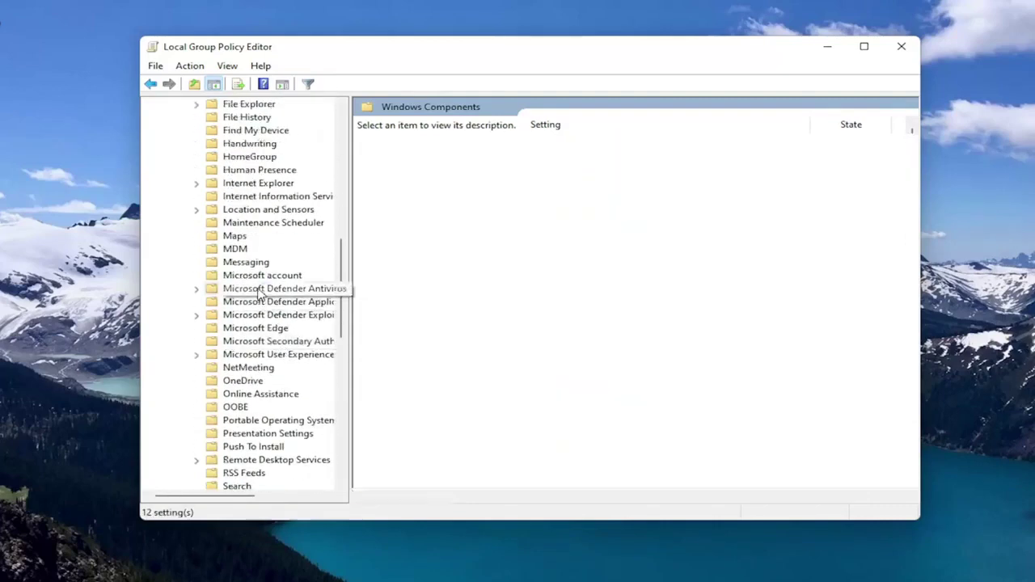
{"action": "double_click", "coordinate": [259, 290]}
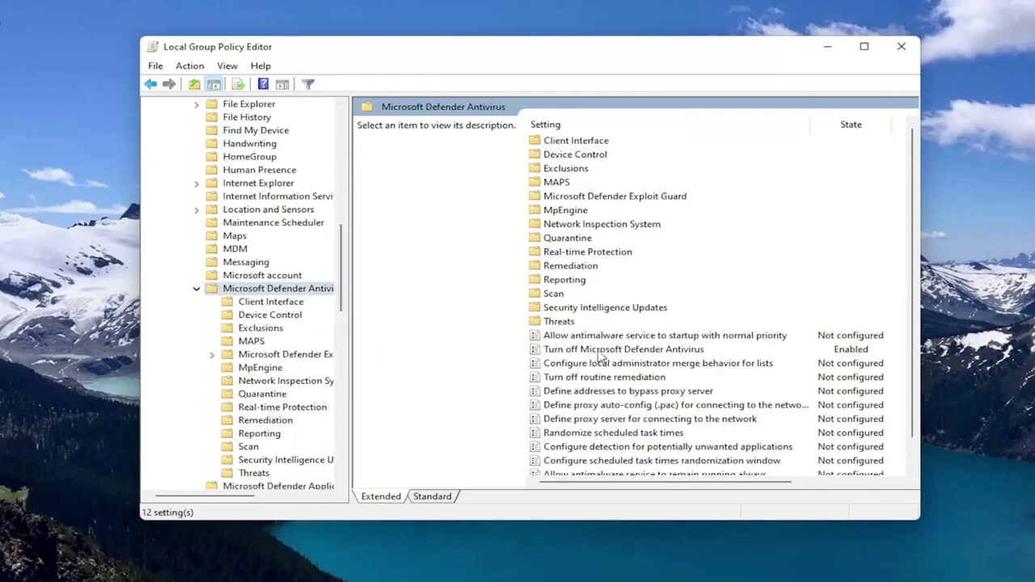
Set 'Turn off Microsoft Defender Antivirus' to Enabled, then reopen it to verify
{"action": "left_click", "coordinate": [651, 354]}
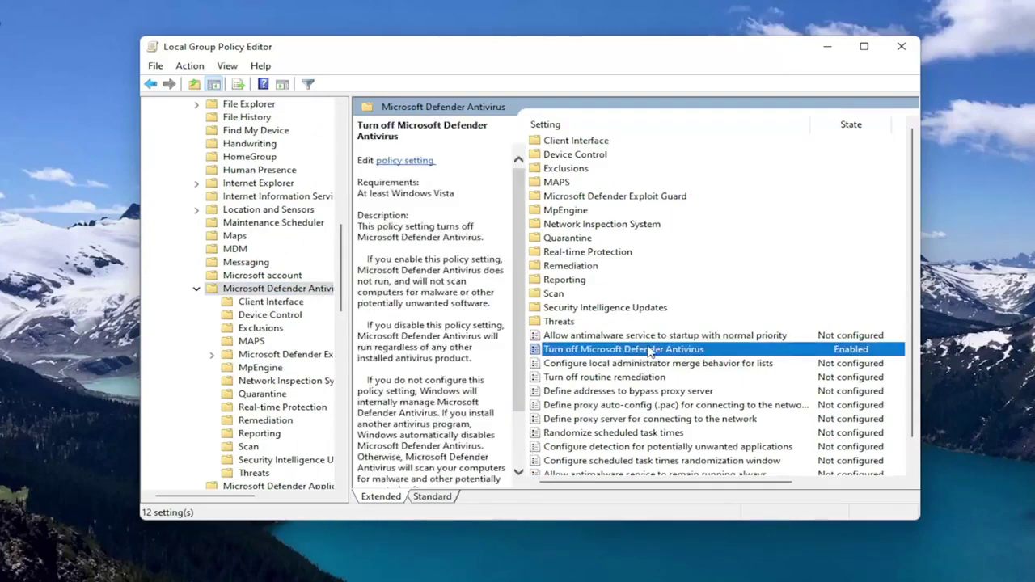
{"action": "double_click", "coordinate": [659, 352]}
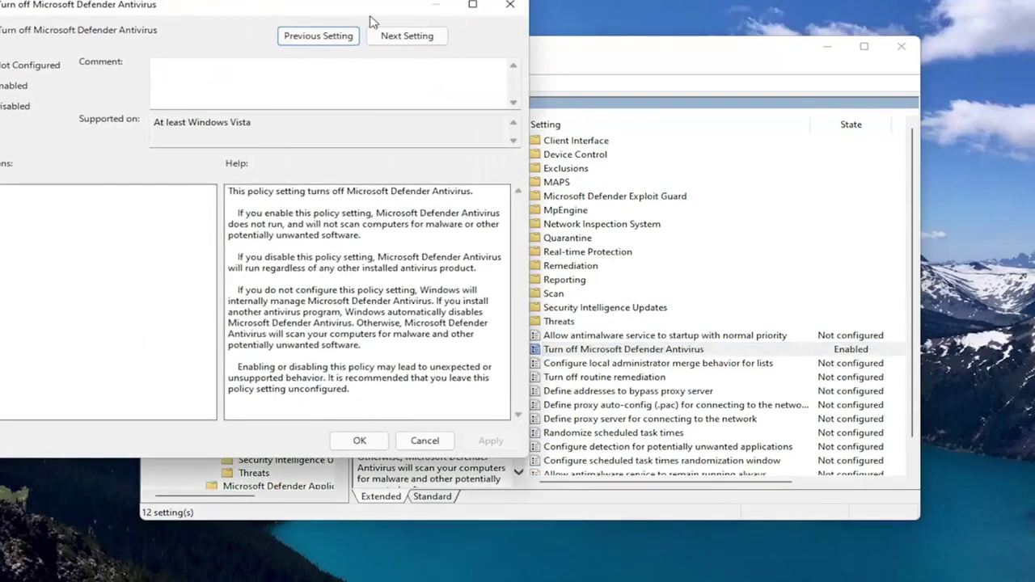
{"action": "left_click_drag", "start_coordinate": [342, 8], "coordinate": [523, 46]}
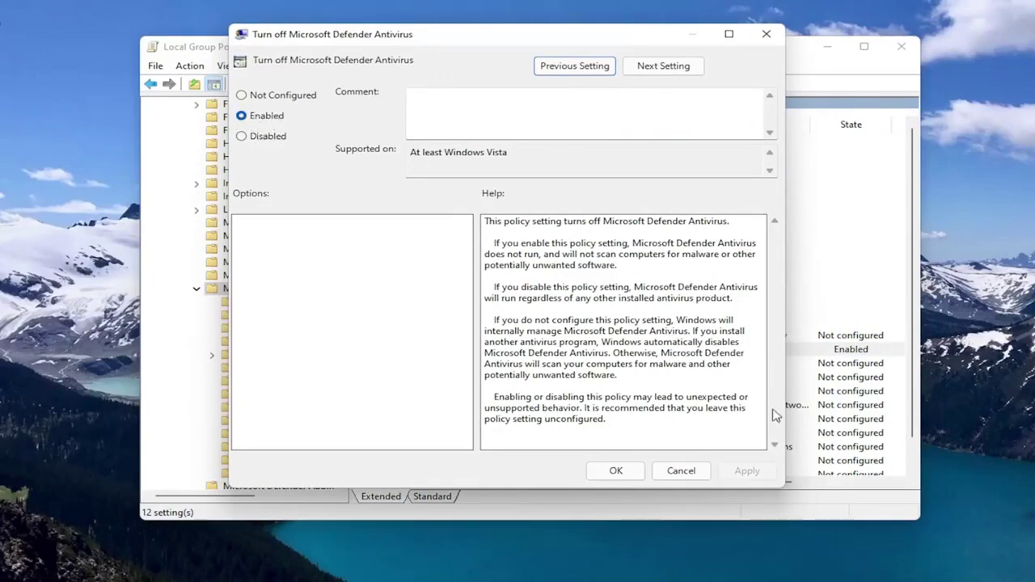
{"action": "left_click", "coordinate": [616, 470]}
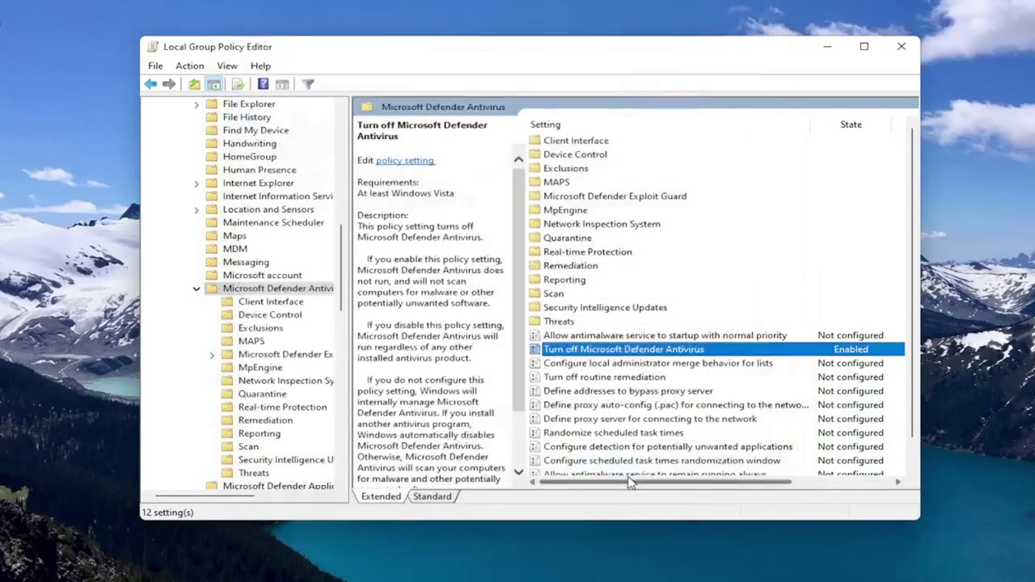
{"action": "double_click", "coordinate": [606, 353]}
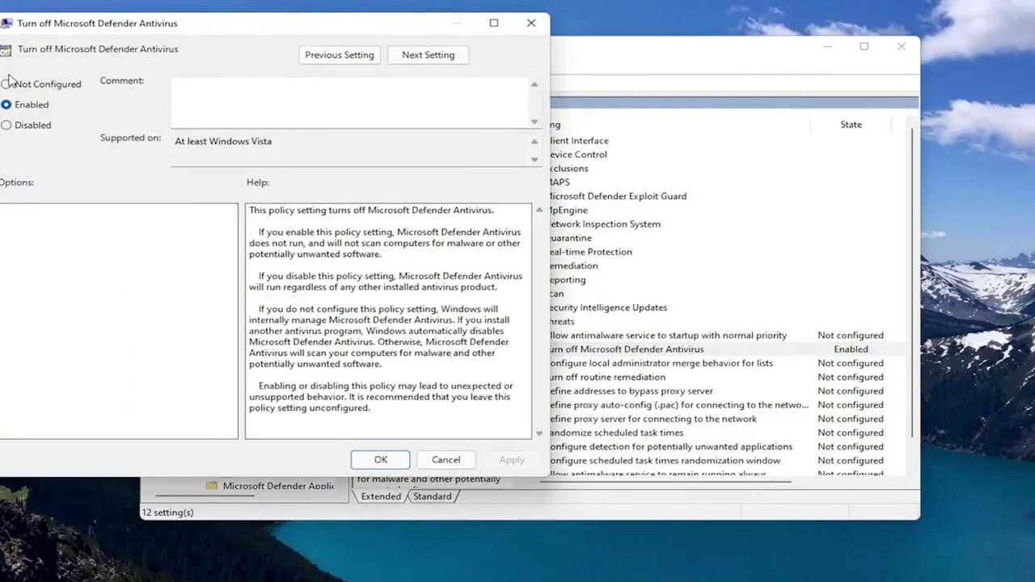
{"action": "left_click", "coordinate": [380, 459]}
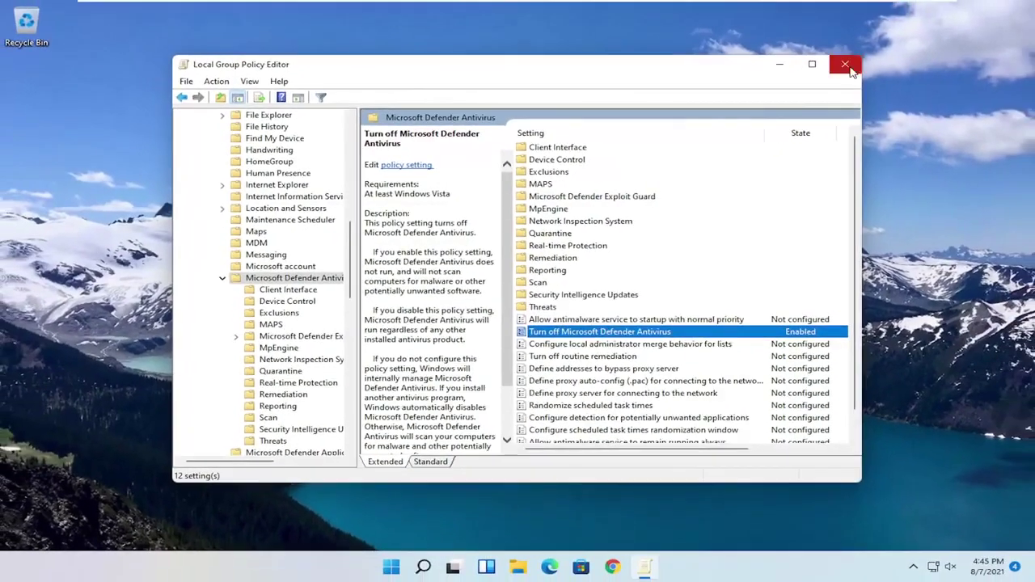
Close Group Policy Editor and launch regedit as administrator from Start search
{"action": "left_click", "coordinate": [849, 63]}
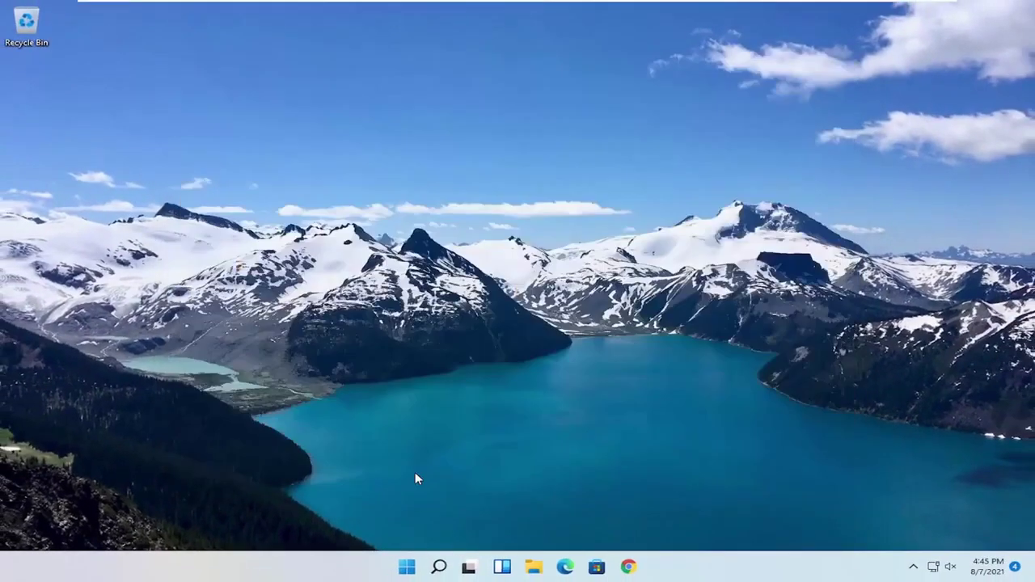
{"action": "left_click", "coordinate": [438, 576]}
{"action": "type", "text": "reged"}
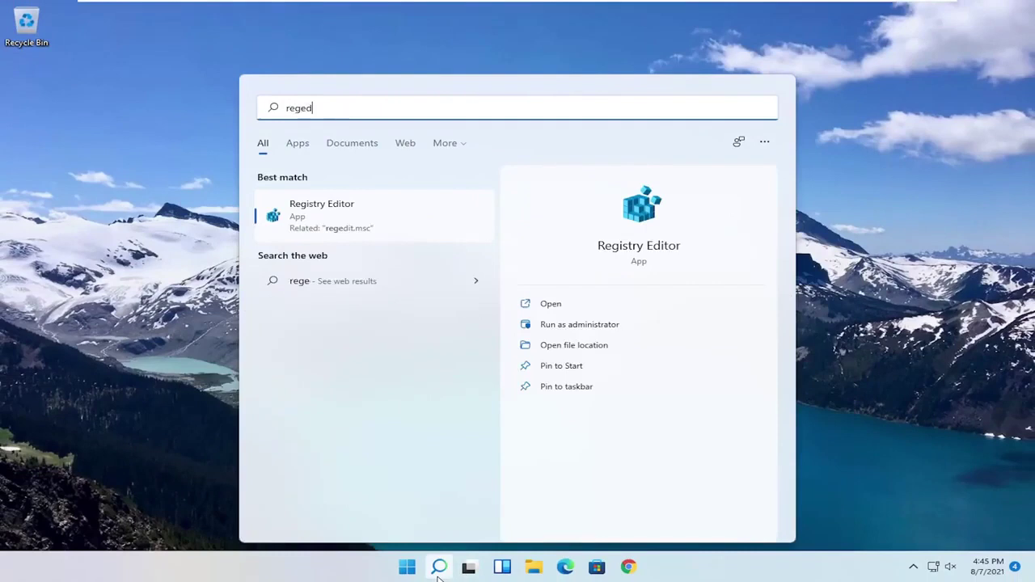
{"action": "type", "text": "it"}
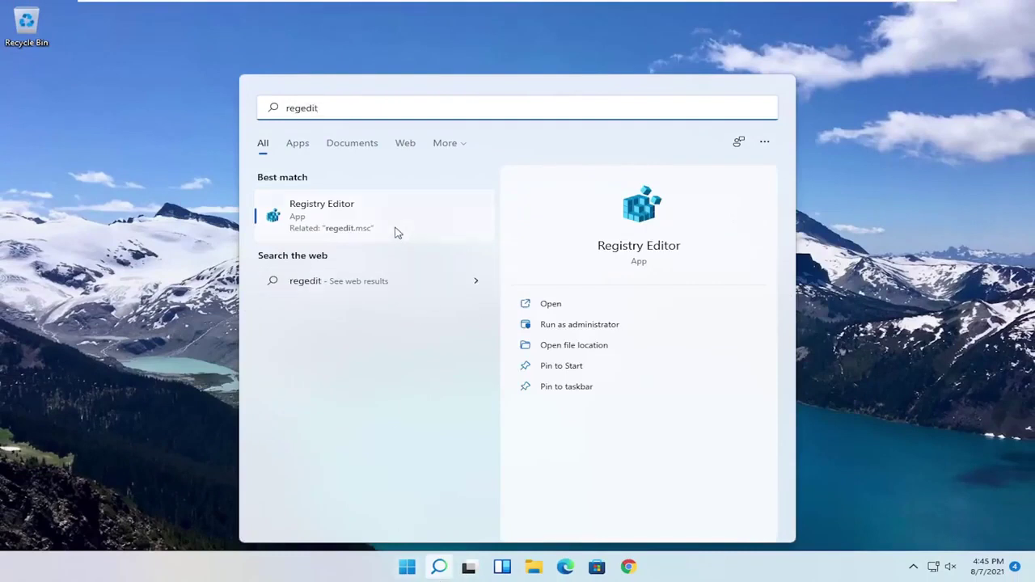
{"action": "right_click", "coordinate": [325, 217]}
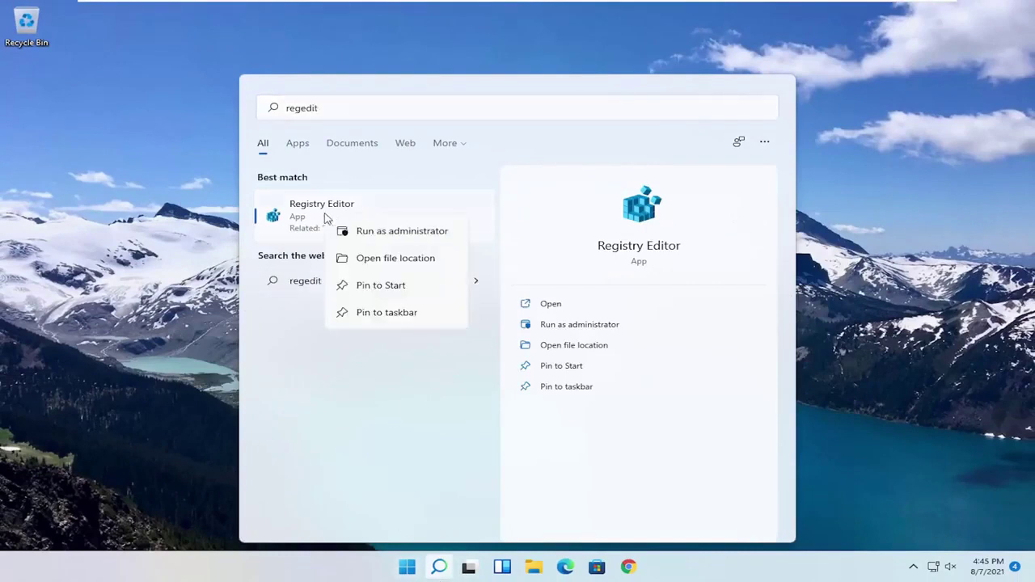
{"action": "left_click", "coordinate": [366, 233]}
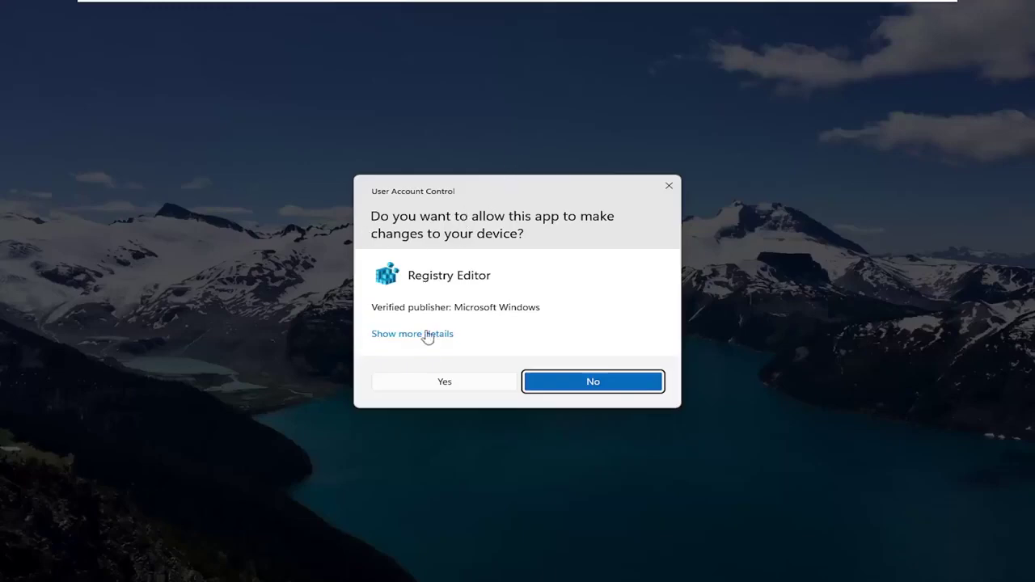
Approve the UAC prompt and collapse the registry tree back to the Computer root
{"action": "left_click", "coordinate": [423, 390]}
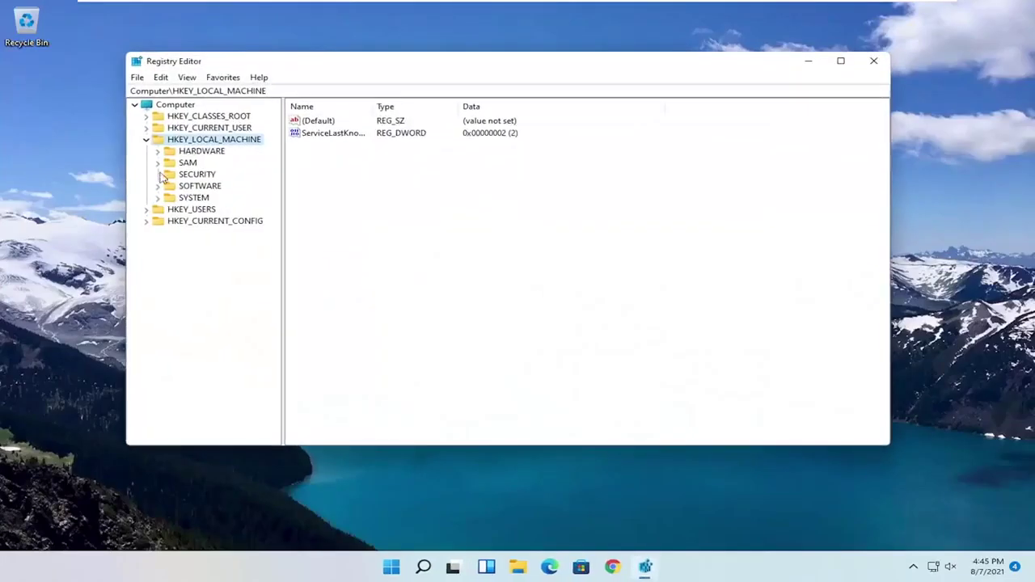
{"action": "left_click", "coordinate": [147, 139]}
{"action": "left_click", "coordinate": [160, 104]}
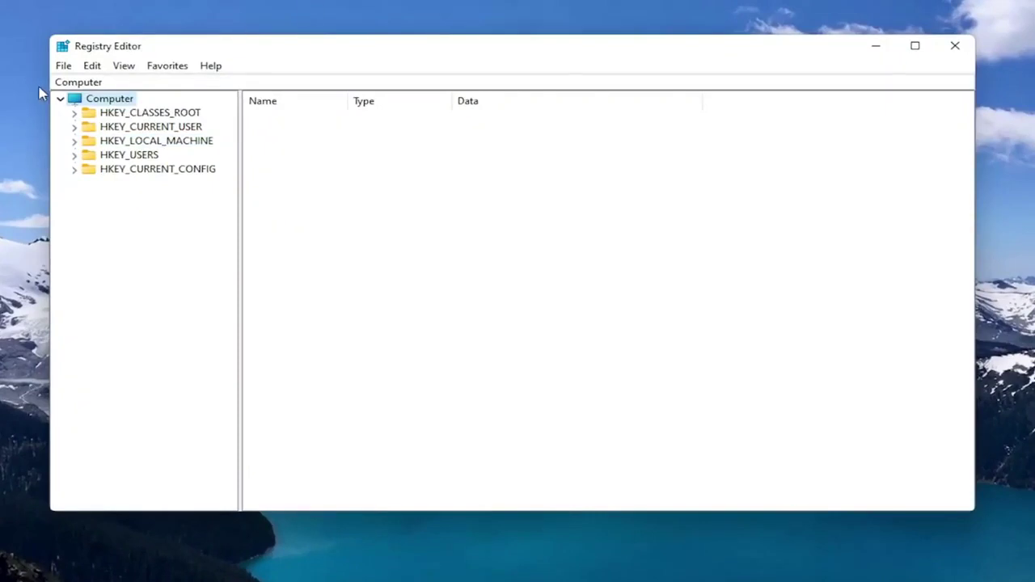
{"action": "left_click", "coordinate": [63, 66]}
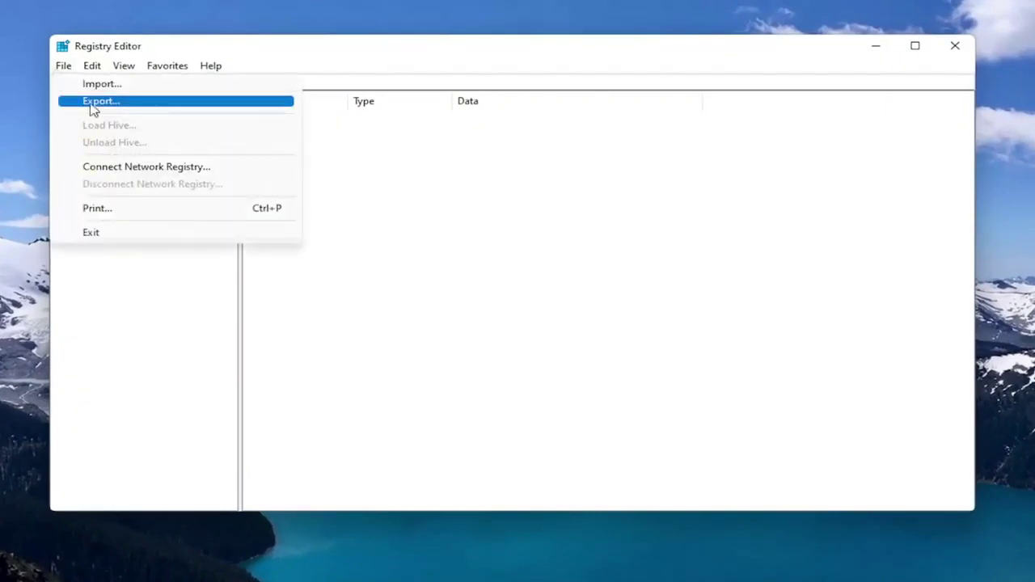
{"action": "left_click", "coordinate": [86, 102]}
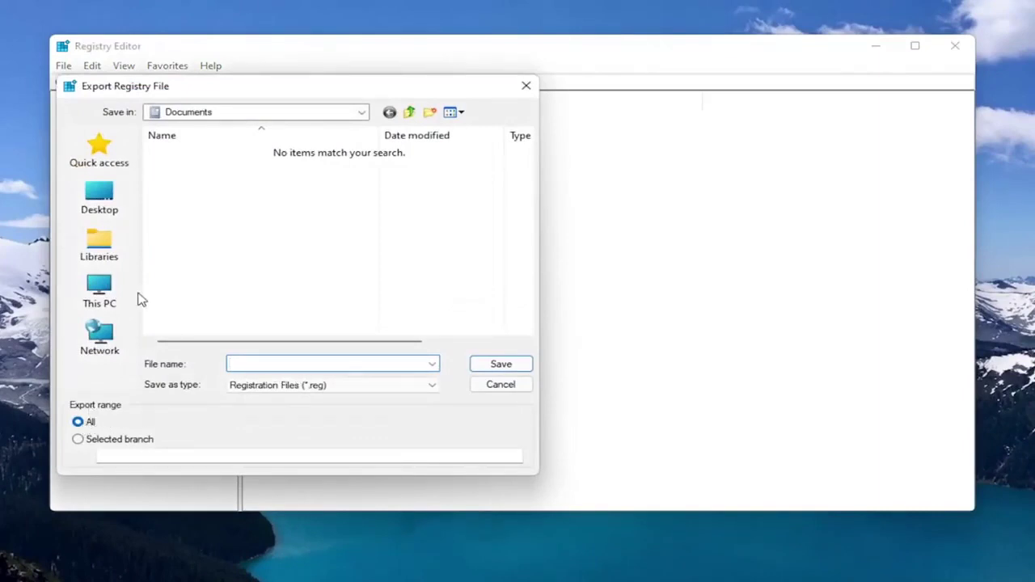
{"action": "left_click", "coordinate": [92, 202]}
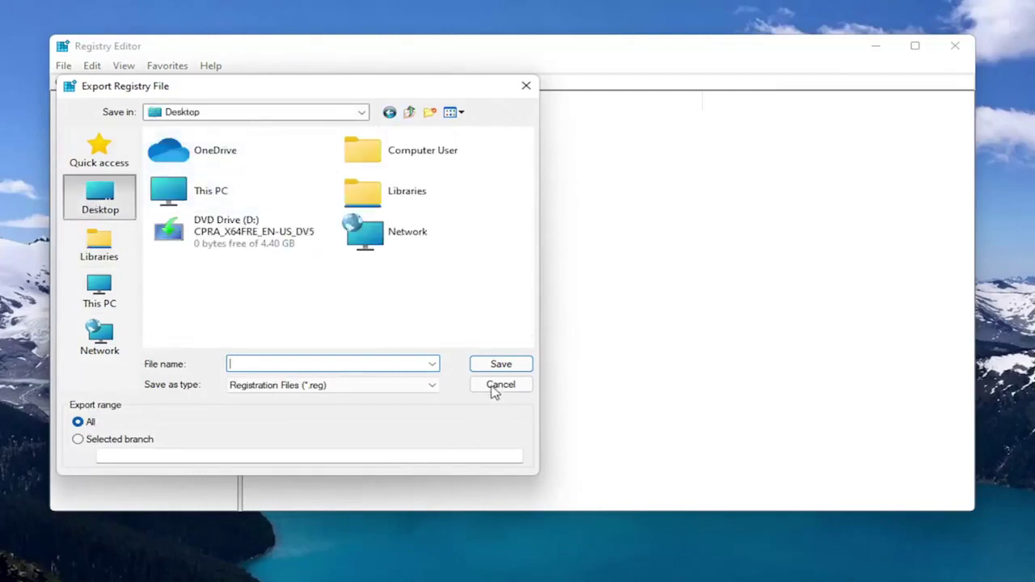
{"action": "left_click", "coordinate": [495, 390]}
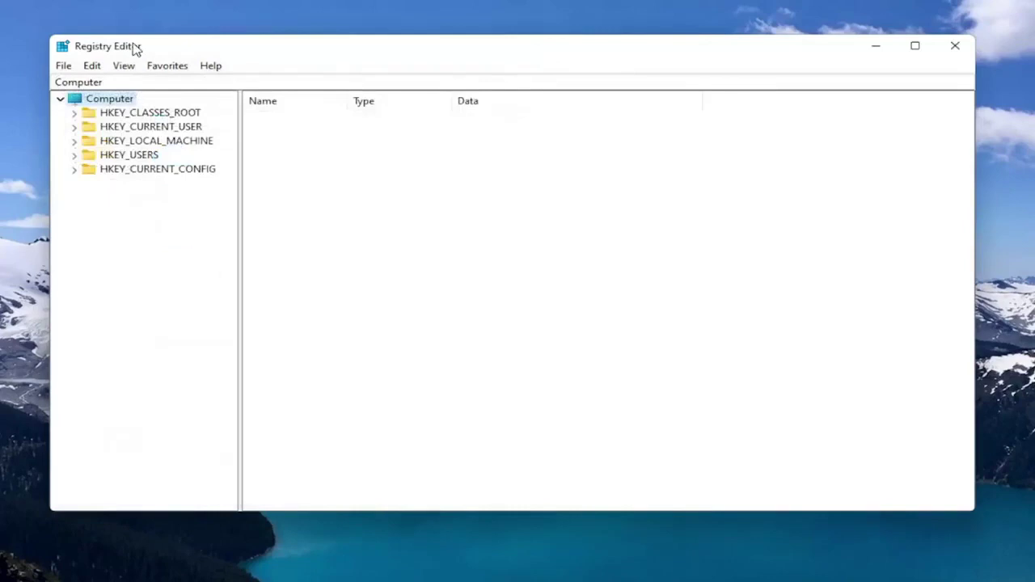
{"action": "left_click", "coordinate": [62, 66]}
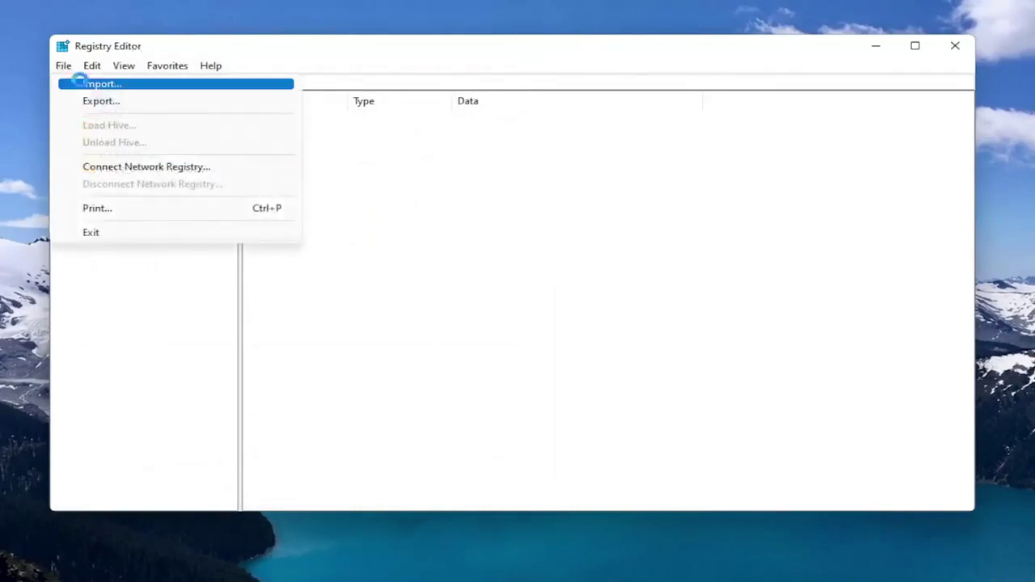
{"action": "left_click", "coordinate": [77, 82]}
{"action": "left_click", "coordinate": [126, 210]}
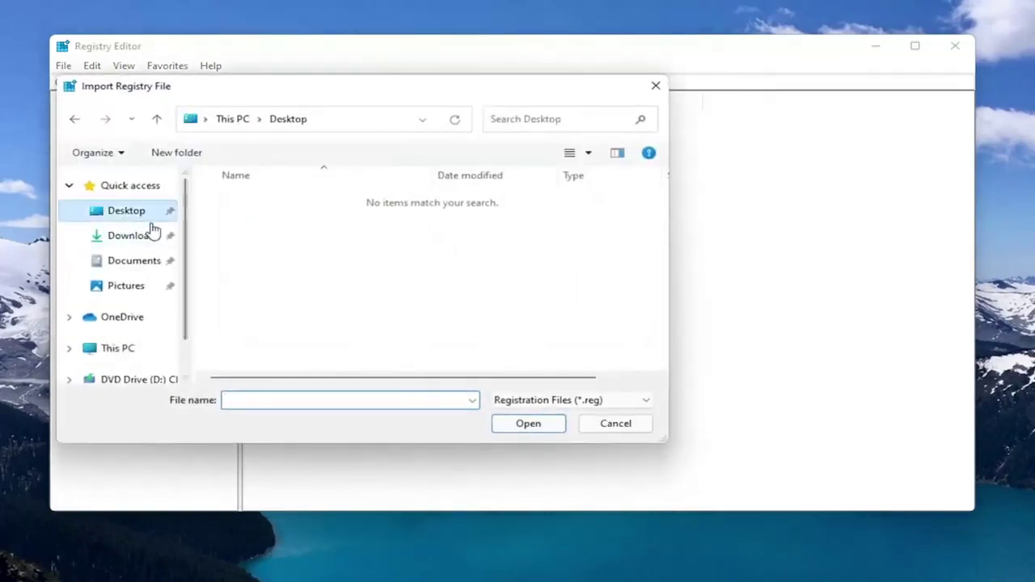
{"action": "left_click", "coordinate": [616, 423]}
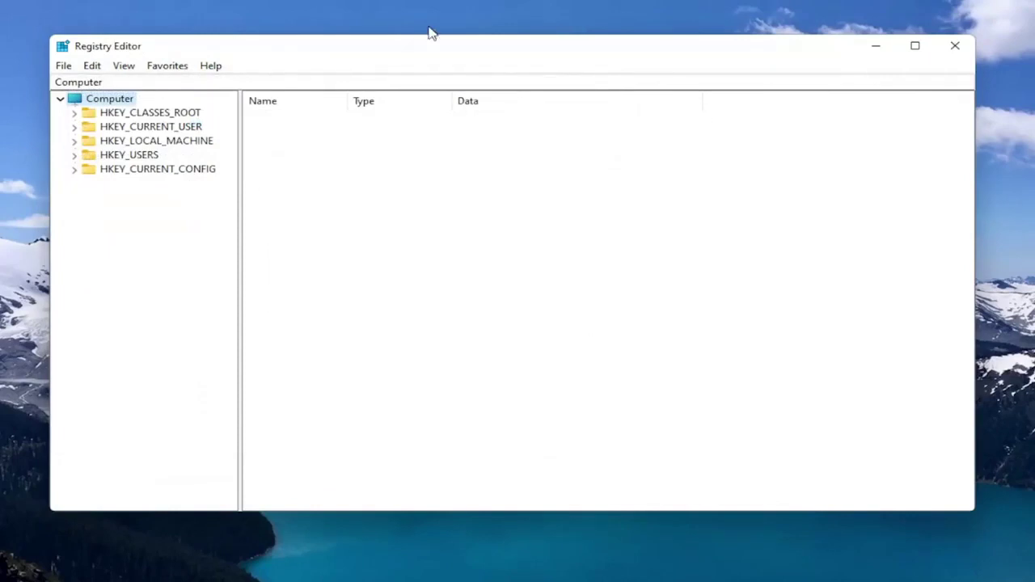
Navigate to HKEY_LOCAL_MACHINE\SOFTWARE\Policies\Microsoft\Windows Defender to view DisableAntiSpyware
{"action": "left_click", "coordinate": [185, 143]}
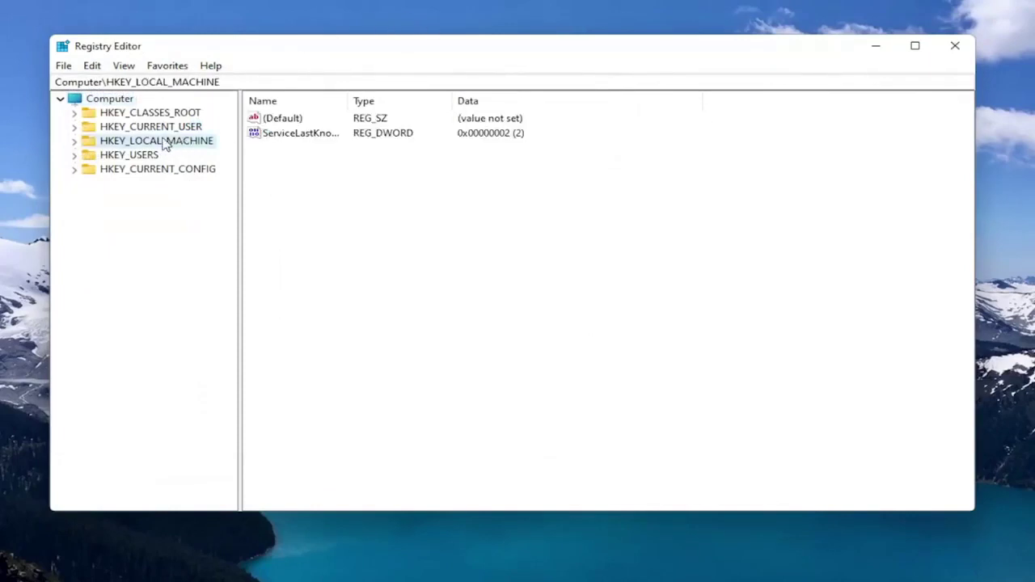
{"action": "double_click", "coordinate": [166, 143]}
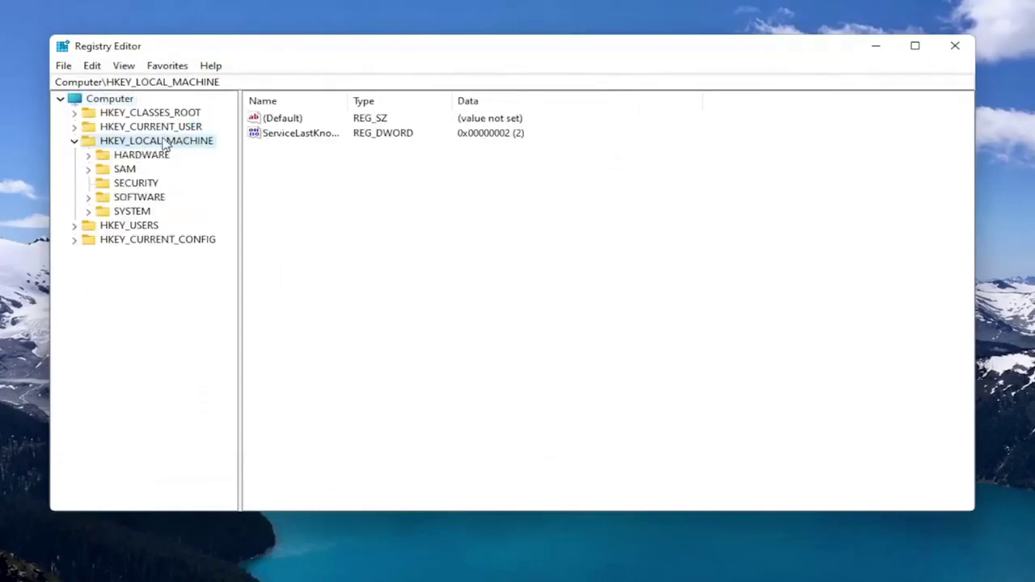
{"action": "double_click", "coordinate": [127, 198]}
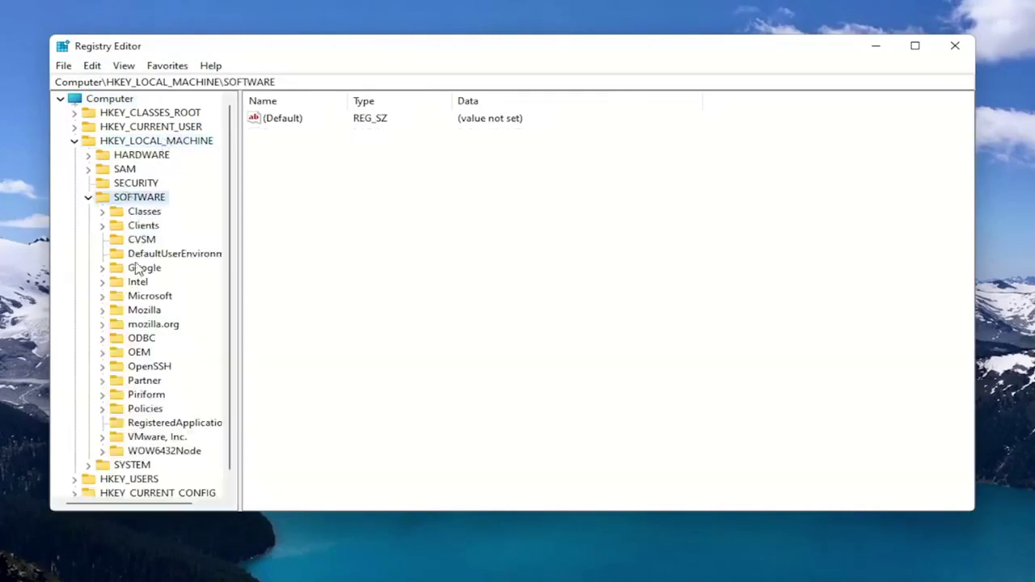
{"action": "left_click", "coordinate": [144, 412]}
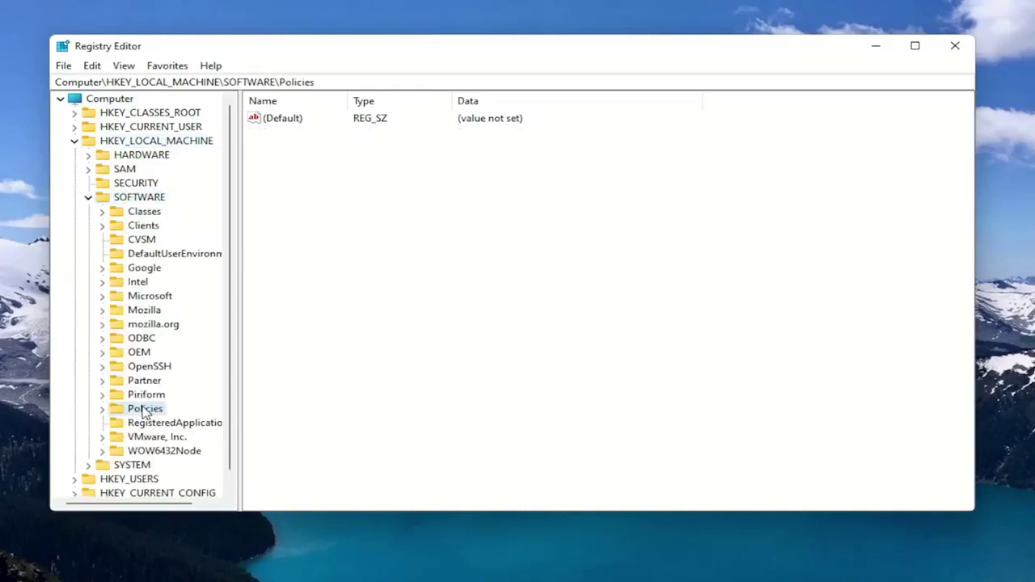
{"action": "double_click", "coordinate": [143, 412]}
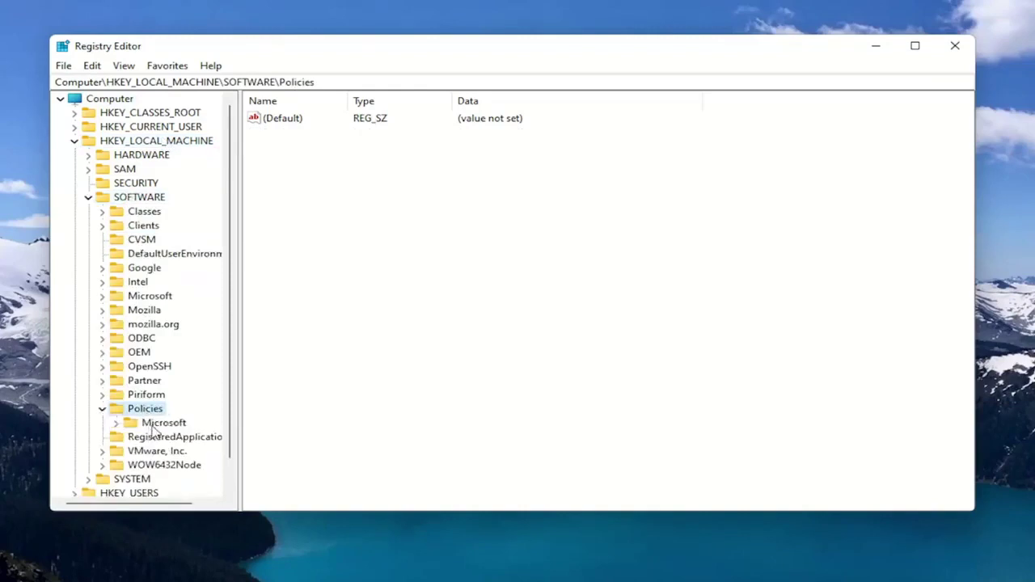
{"action": "double_click", "coordinate": [152, 425]}
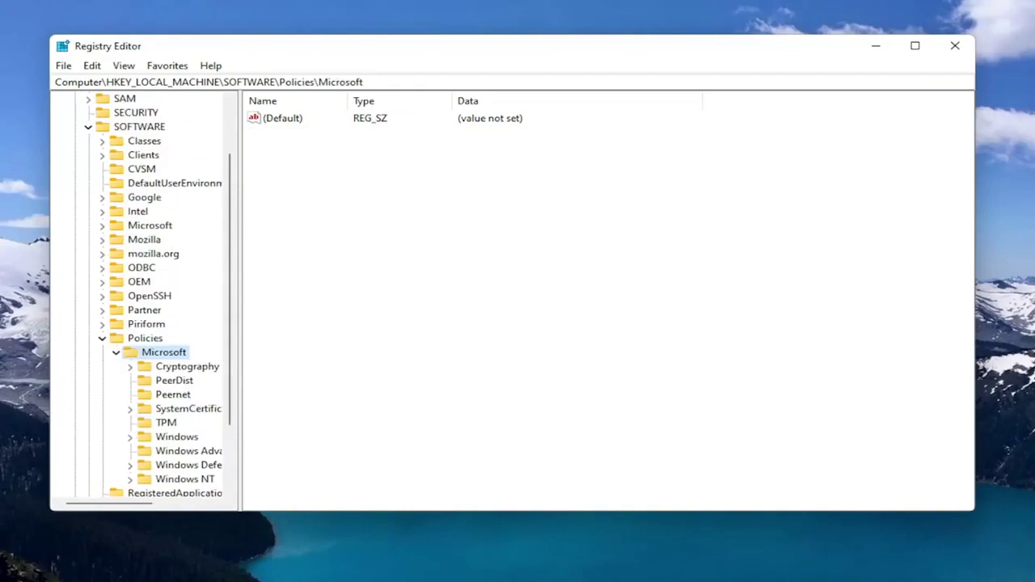
{"action": "left_click_drag", "start_coordinate": [240, 453], "coordinate": [326, 476]}
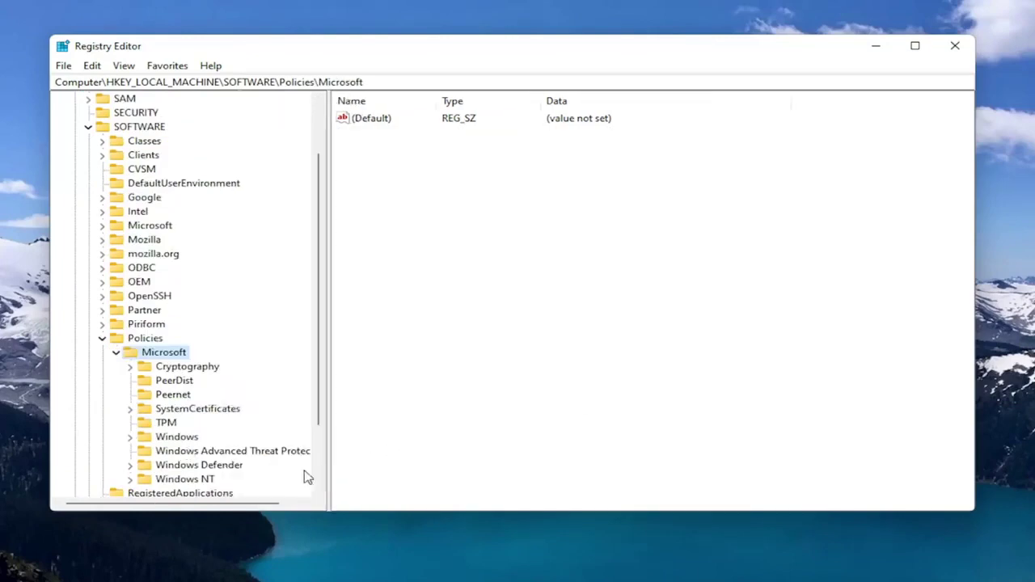
{"action": "left_click", "coordinate": [206, 467]}
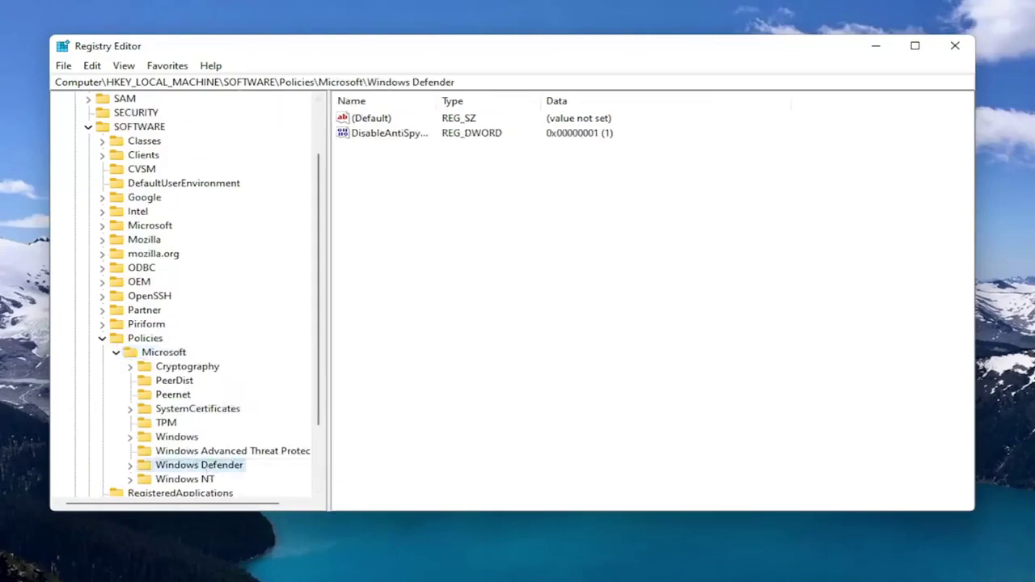
{"action": "scroll", "coordinate": [186, 461], "scroll_direction": "down", "scroll_amount": 1}
{"action": "left_click", "coordinate": [372, 118]}
Widen the Name column to show DisableAntiSpyware fully, dismissing the New menu unused
{"action": "left_click_drag", "start_coordinate": [404, 92], "coordinate": [558, 91]}
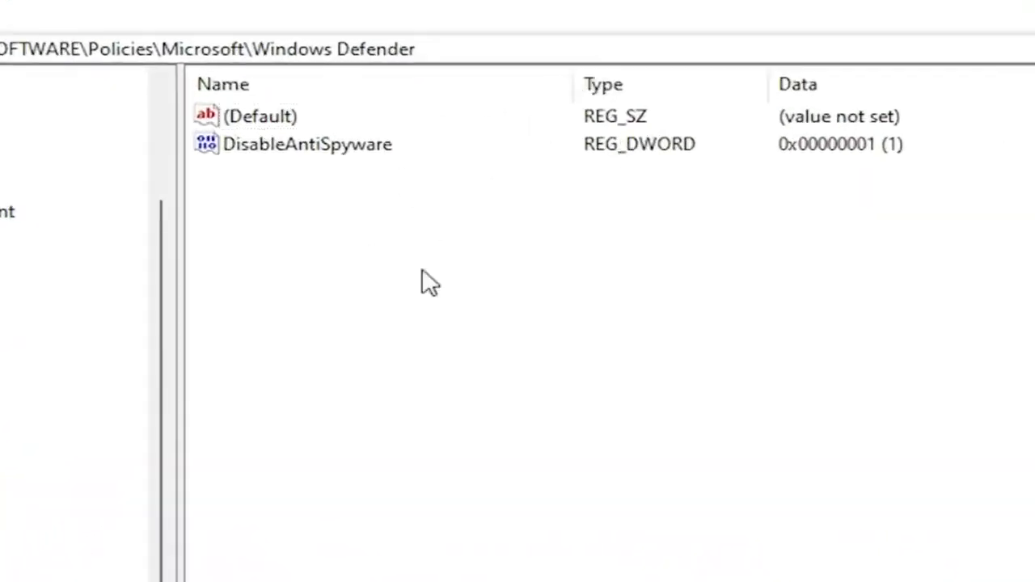
{"action": "right_click", "coordinate": [404, 237]}
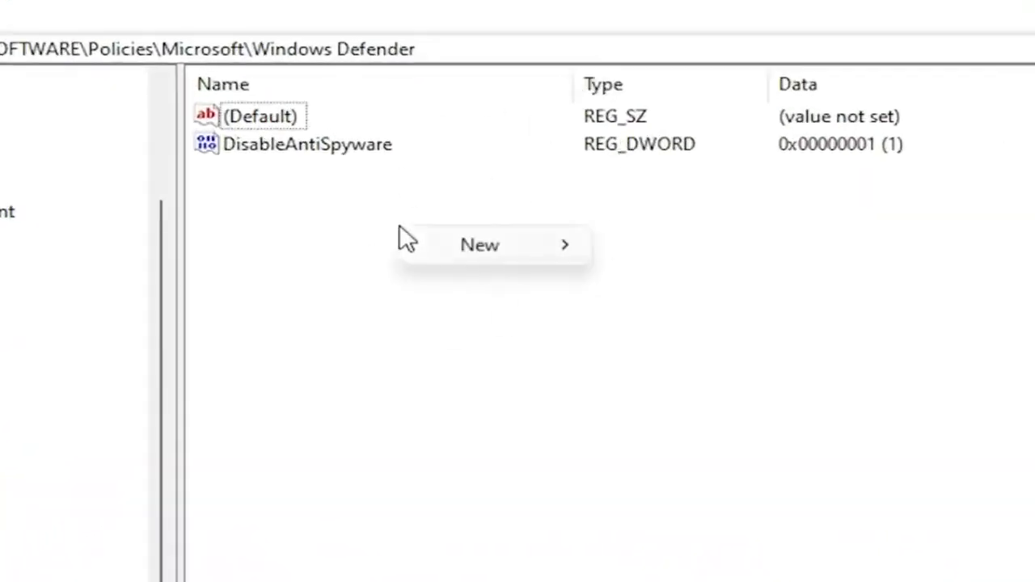
{"action": "mouse_move", "coordinate": [494, 245]}
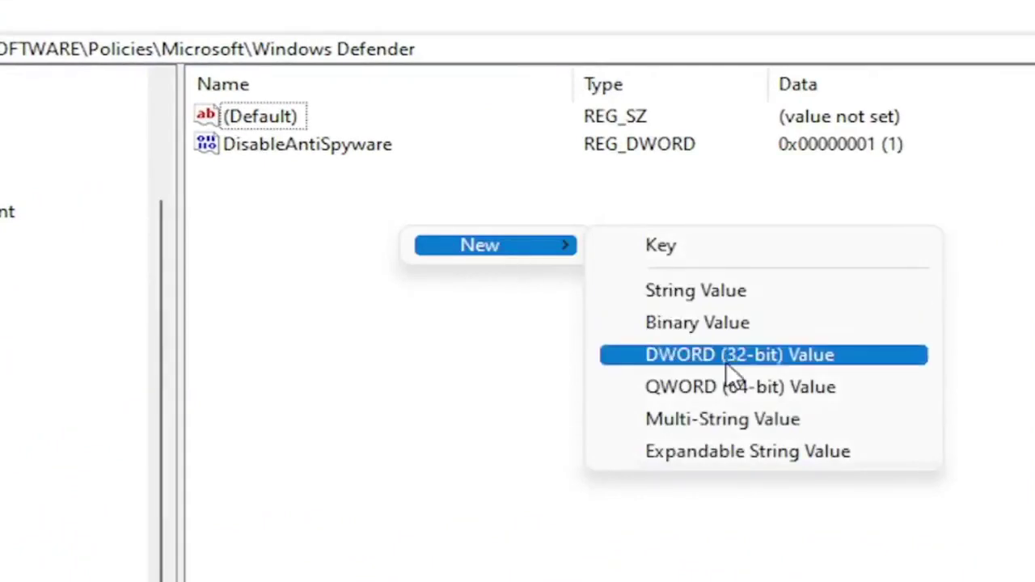
{"action": "left_click", "coordinate": [497, 380]}
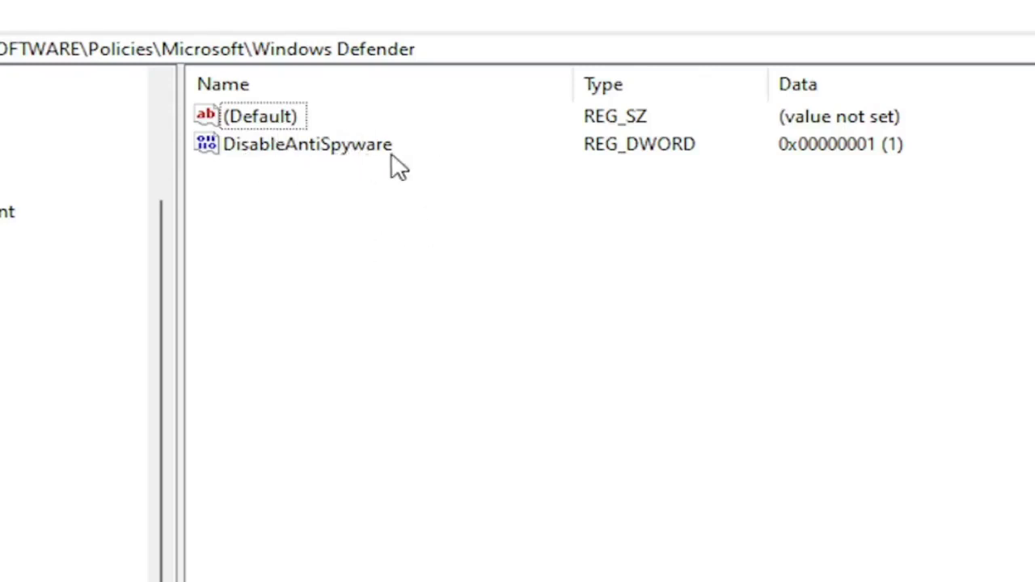
Edit DisableAntiSpyware, enter value data 1, and confirm
{"action": "double_click", "coordinate": [327, 158]}
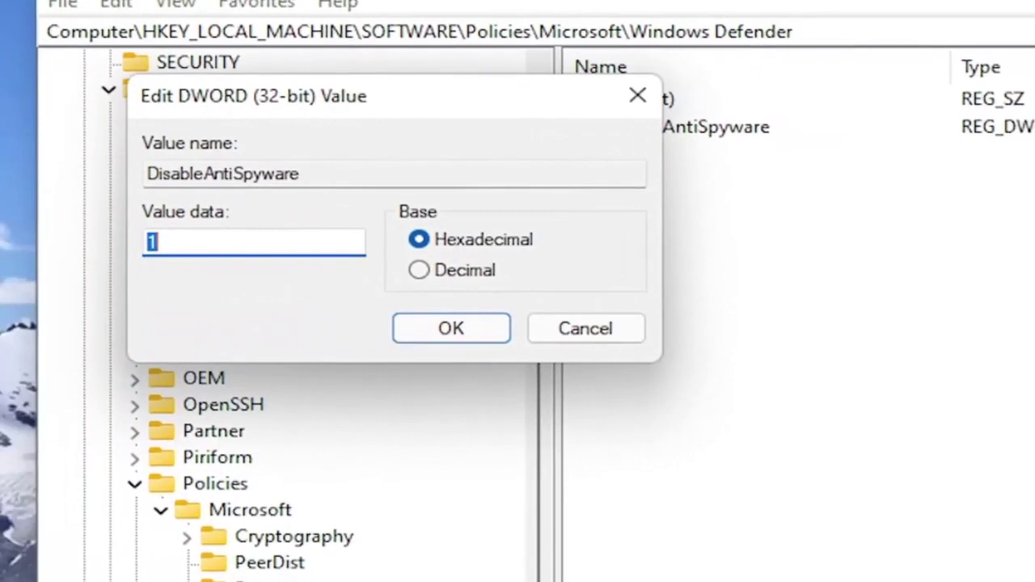
{"action": "type", "text": "1"}
{"action": "left_click", "coordinate": [507, 340]}
Collapse the Microsoft, SOFTWARE and HKEY_LOCAL_MACHINE keys and close Registry Editor
{"action": "left_click", "coordinate": [161, 511]}
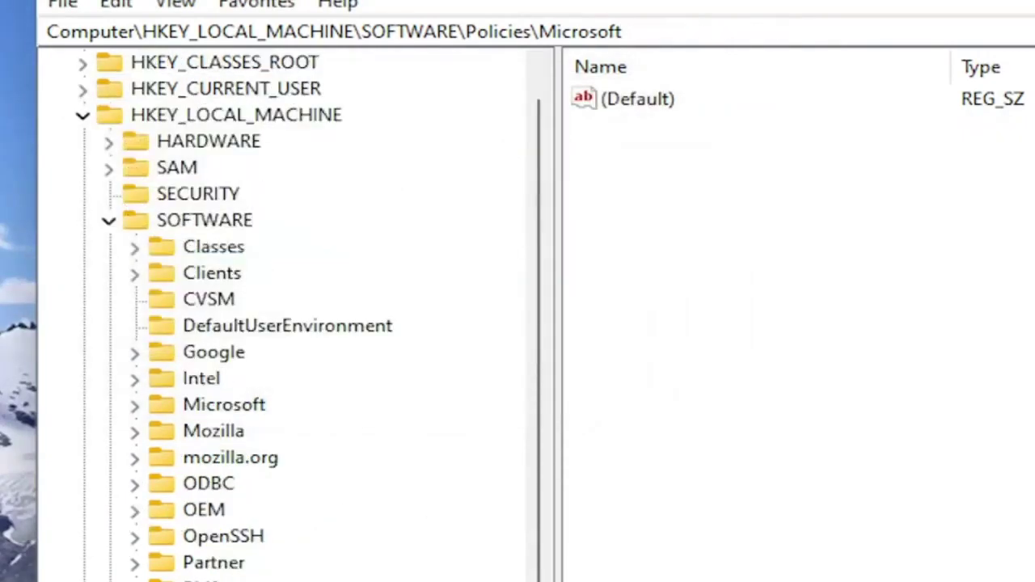
{"action": "left_click", "coordinate": [113, 215]}
{"action": "left_click", "coordinate": [89, 116]}
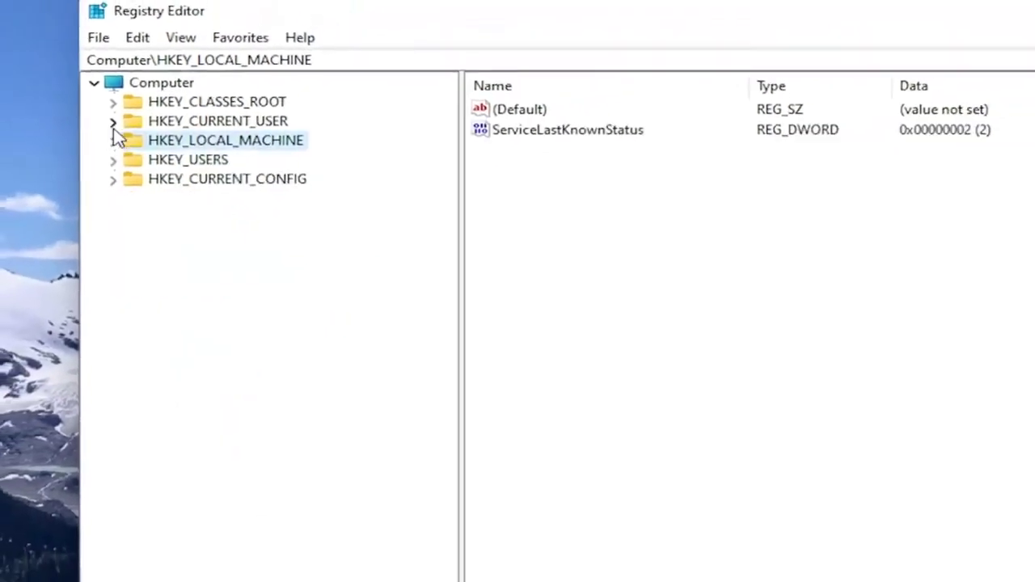
{"action": "left_click", "coordinate": [1007, 43]}
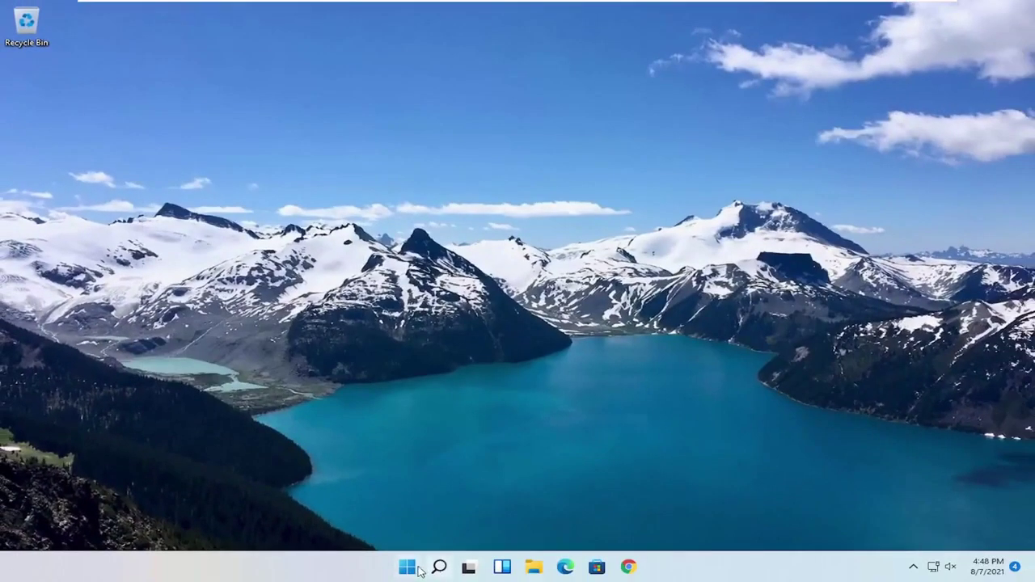
Dismiss the Start button menu and the input-language switch notification
{"action": "right_click", "coordinate": [417, 570]}
{"action": "key", "text": "alt+shift"}
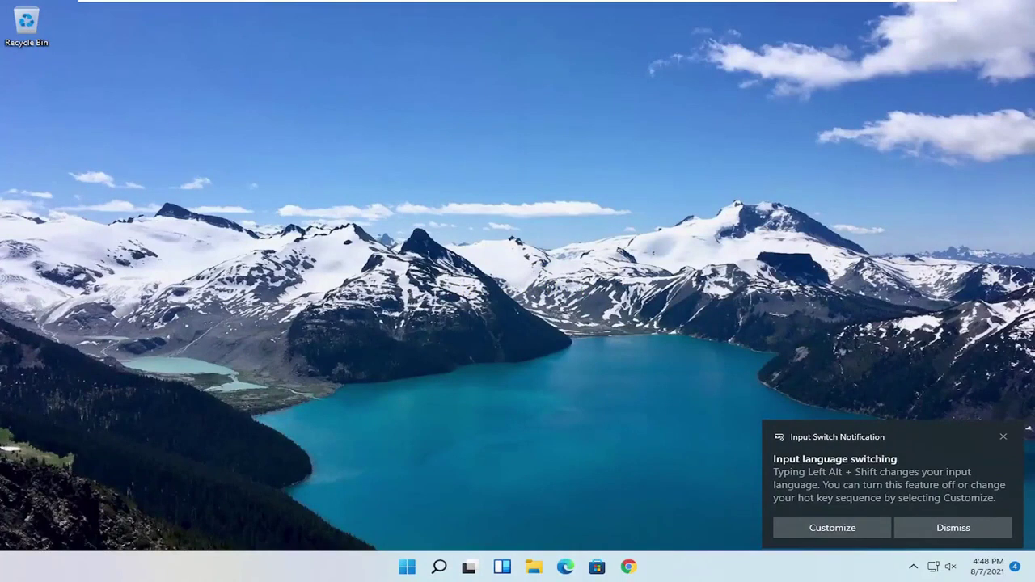
{"action": "left_click", "coordinate": [1004, 437]}
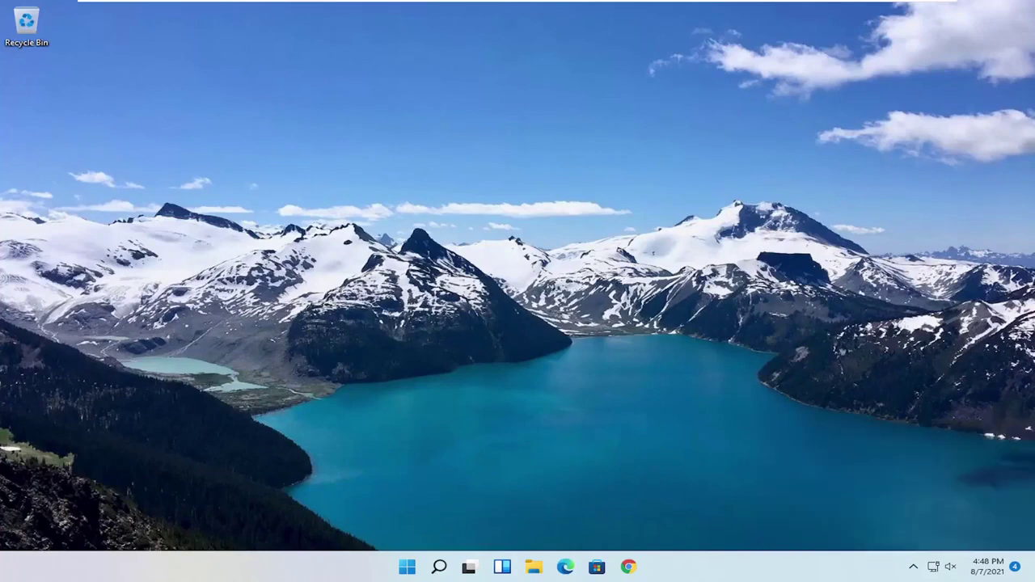